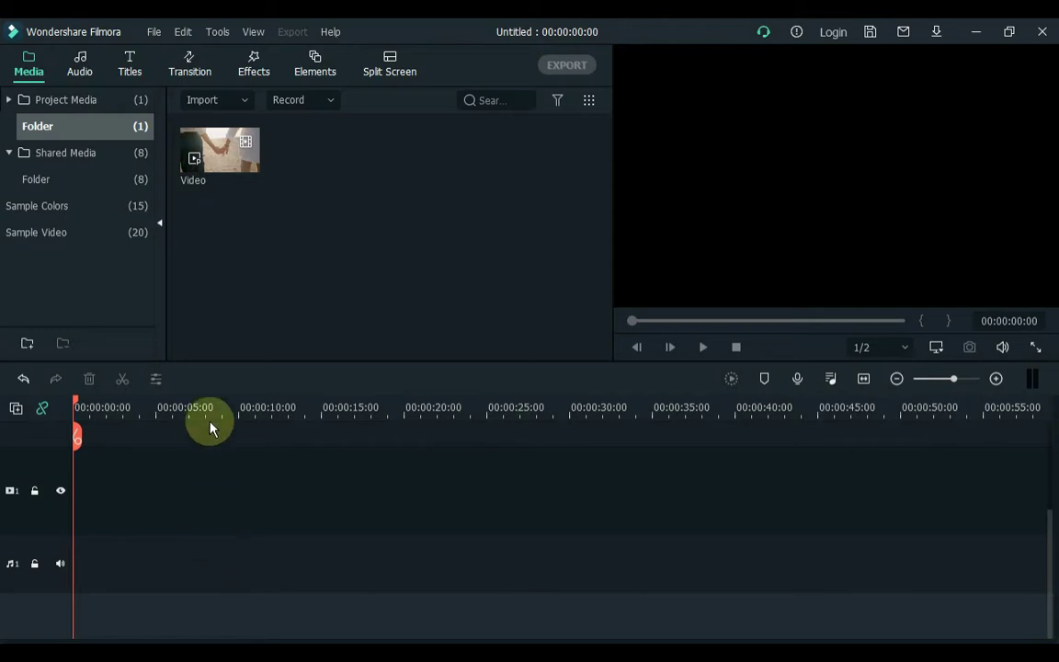
- Place the Video clip on track 1 and apply the Cinema 21:9 effect to it
left_click_drag(218, 162, 81, 485)
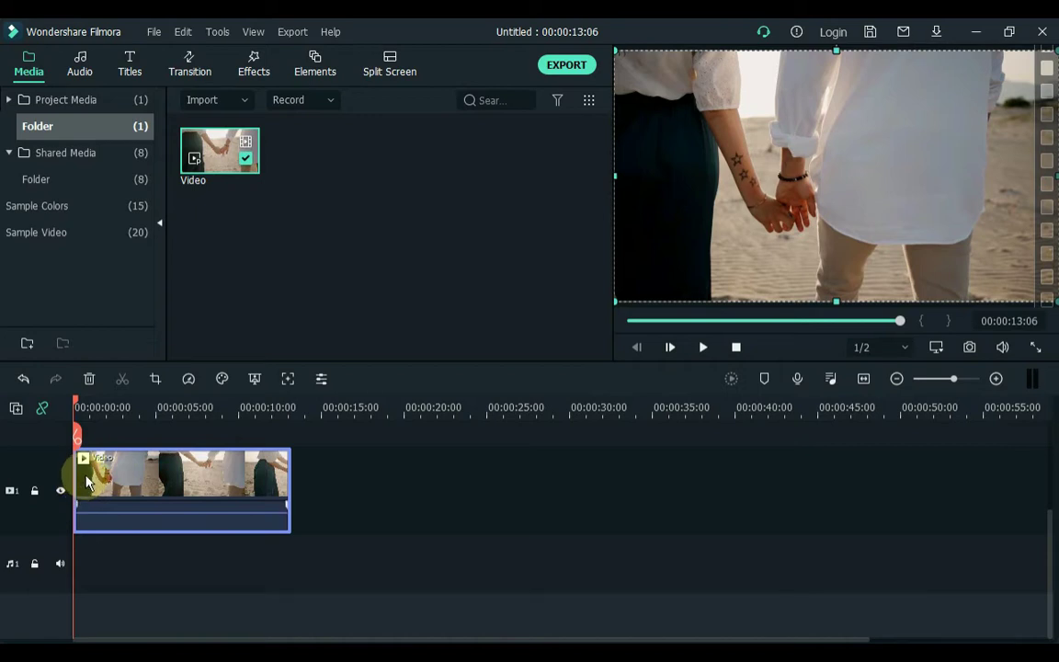
left_click(260, 72)
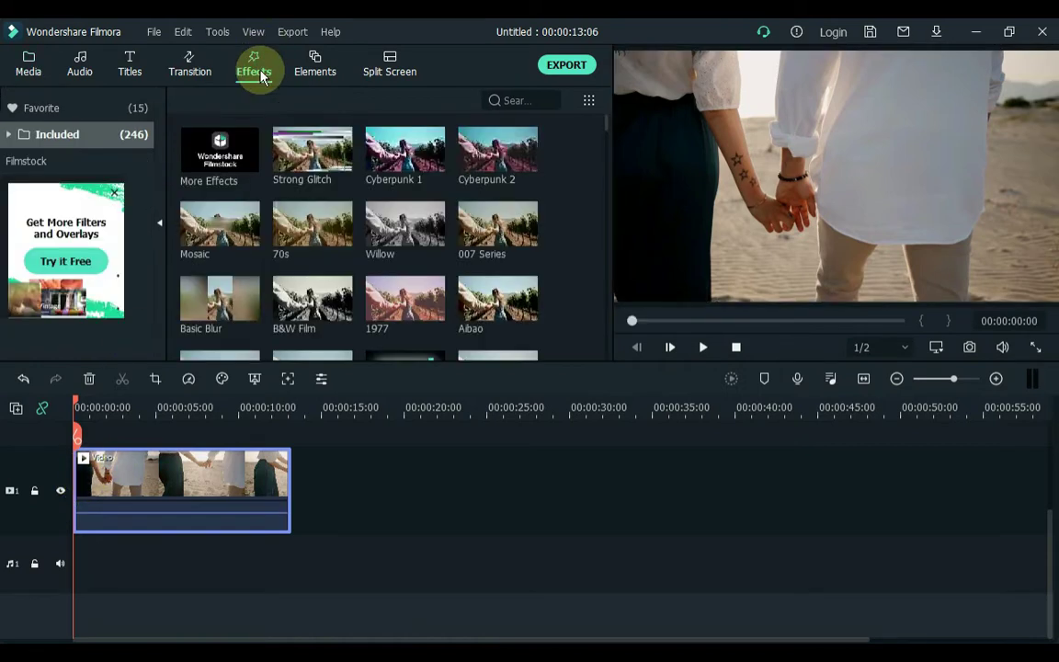
left_click(513, 100)
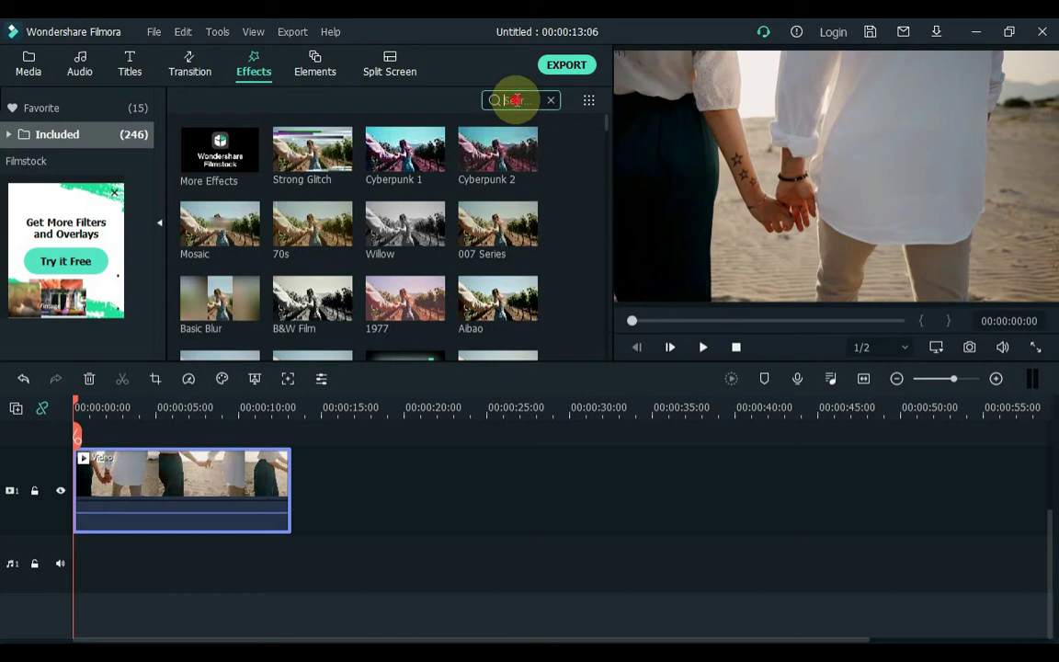
type("Cin")
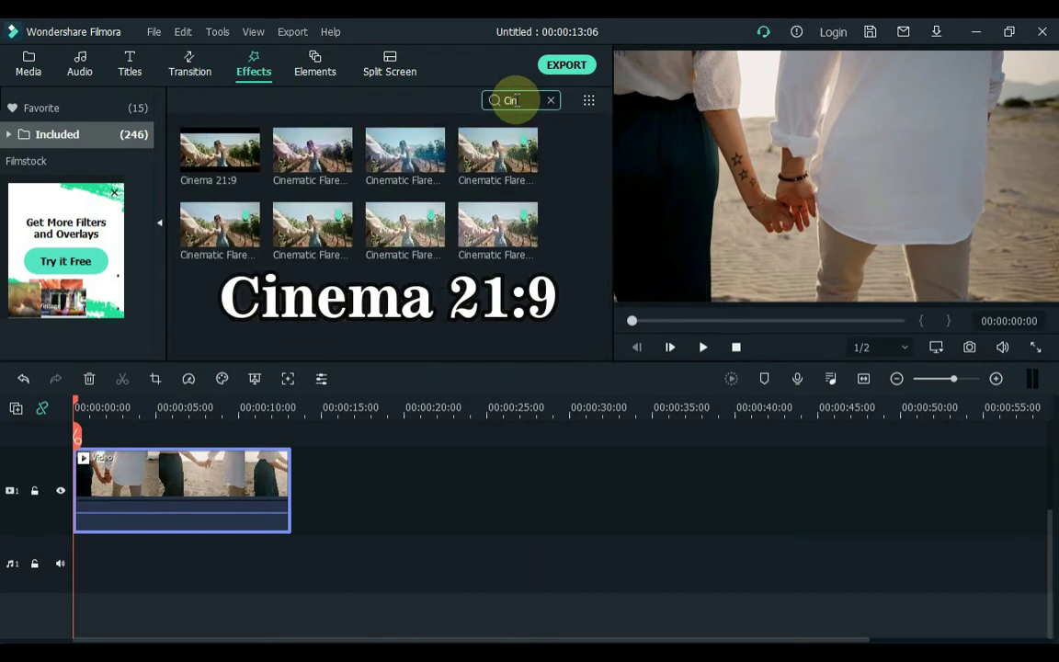
type("ema")
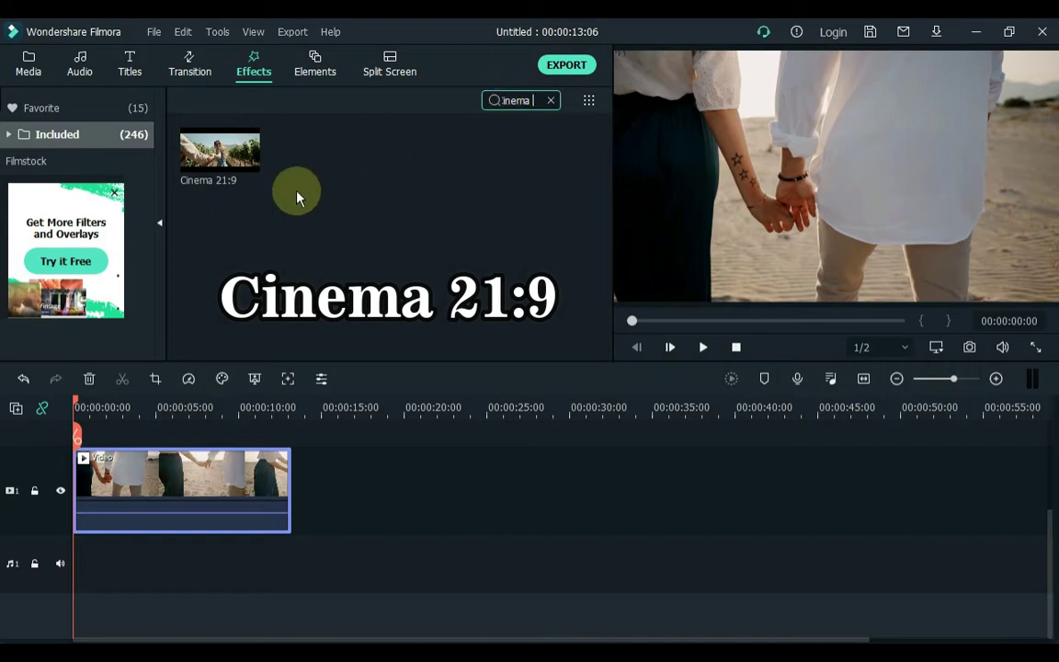
left_click_drag(232, 183, 136, 490)
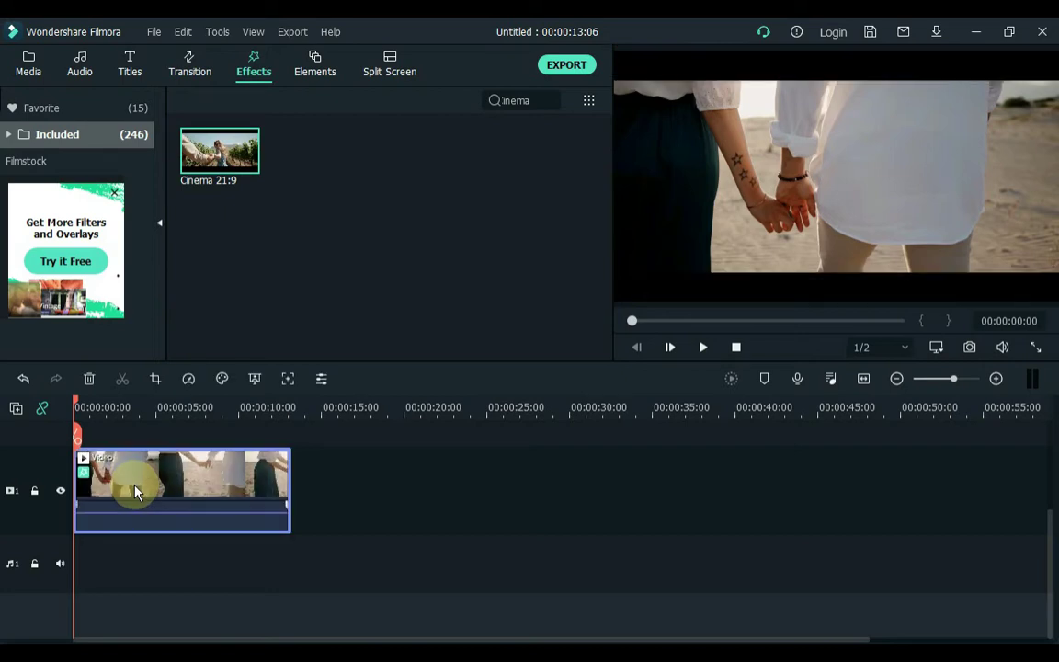
left_click(33, 74)
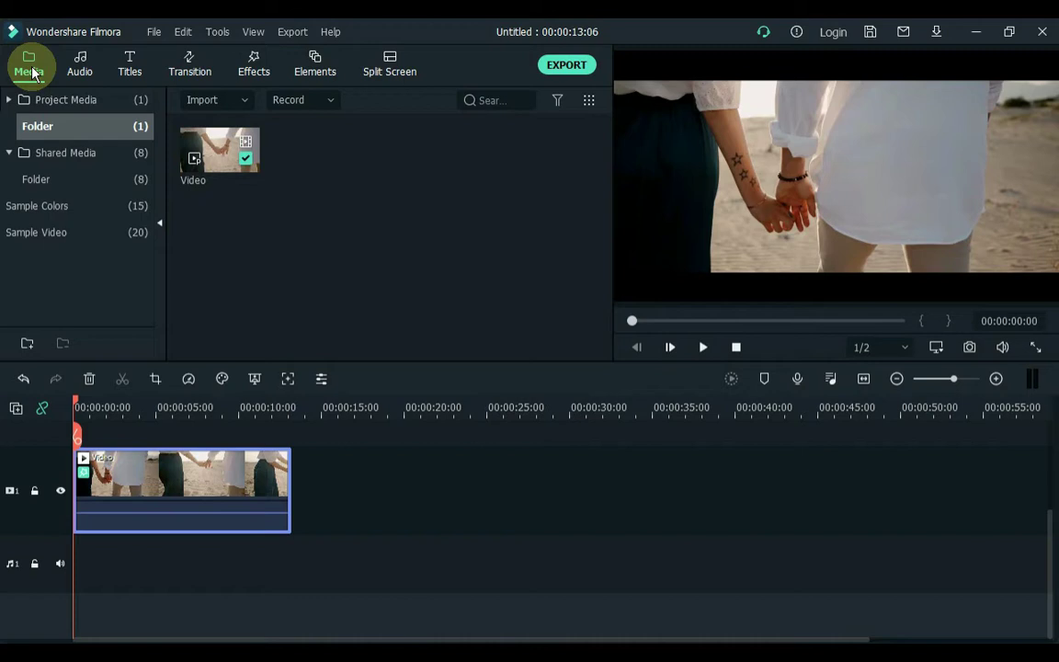
- Add two Black sample colour clips on tracks 2 and 3 above the video
left_click(49, 208)
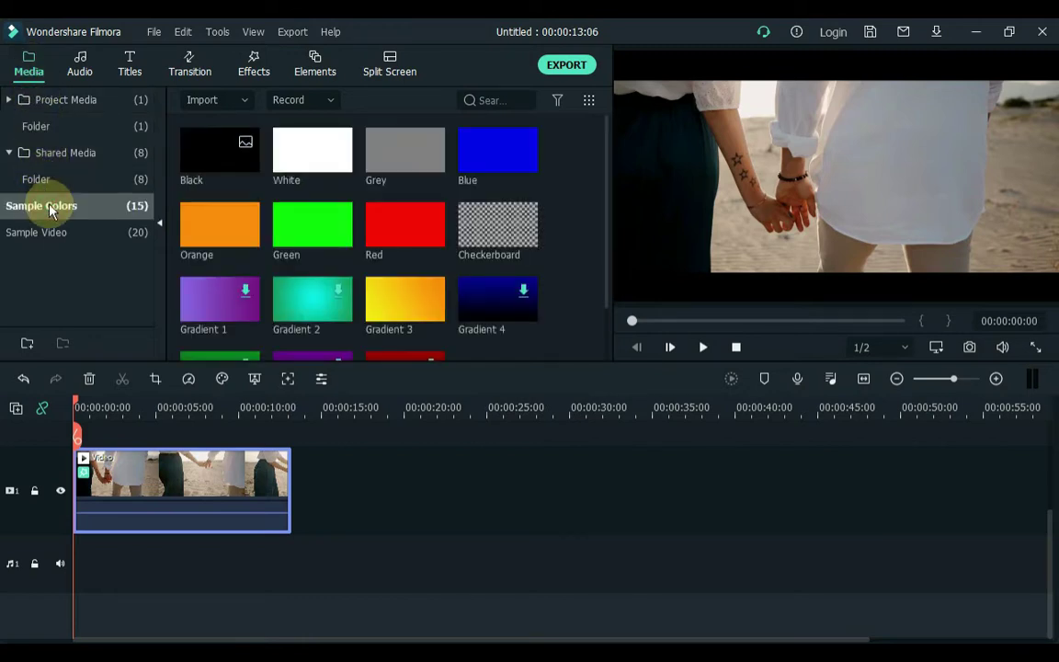
left_click_drag(198, 168, 61, 492)
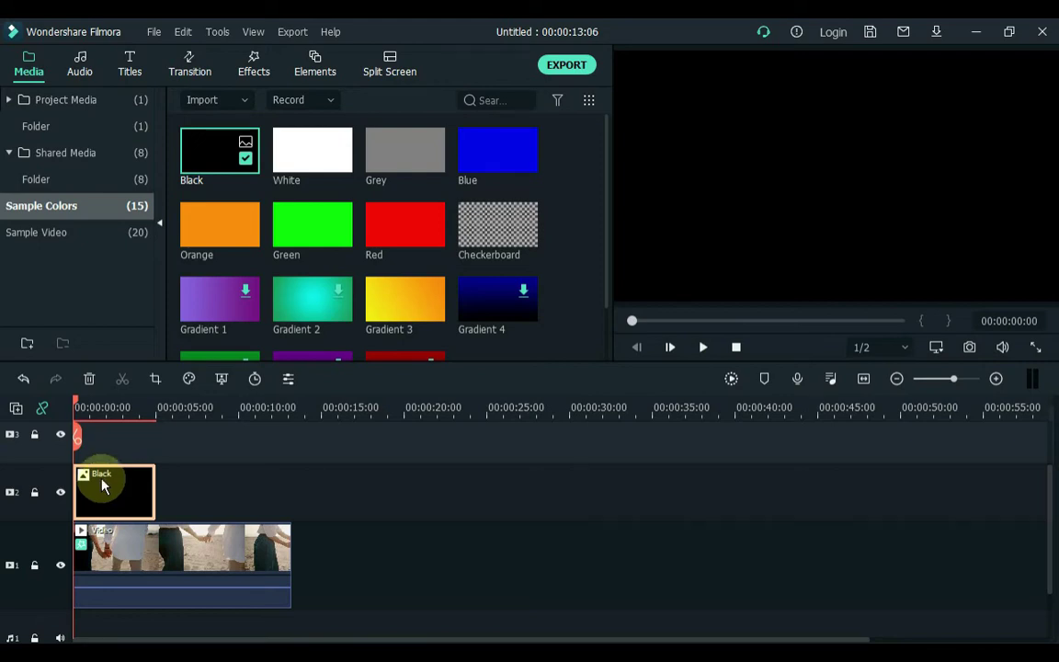
left_click_drag(213, 153, 78, 460)
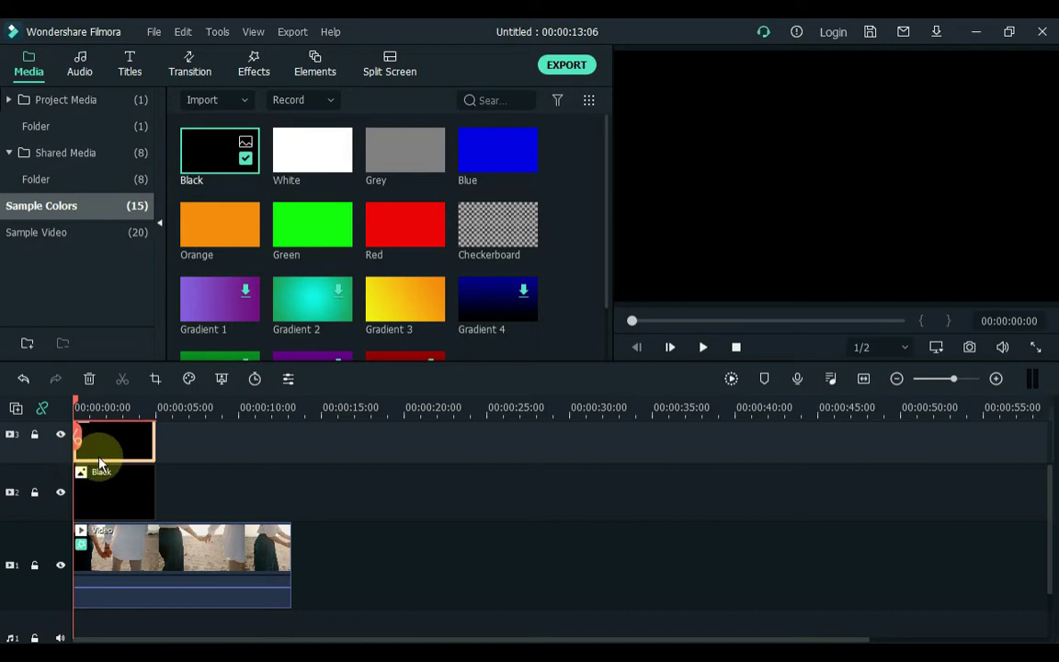
- Resize the track 3 Black clip to the top half and track 2 to the bottom half
scroll(96, 455, "up", 1)
left_click(123, 484)
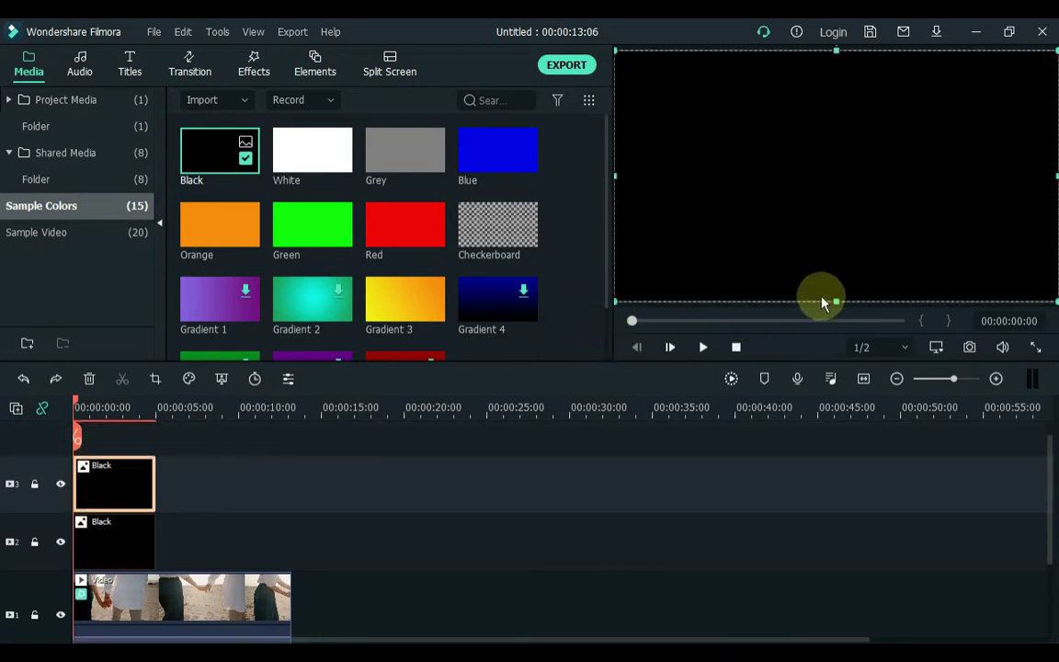
left_click_drag(822, 301, 805, 175)
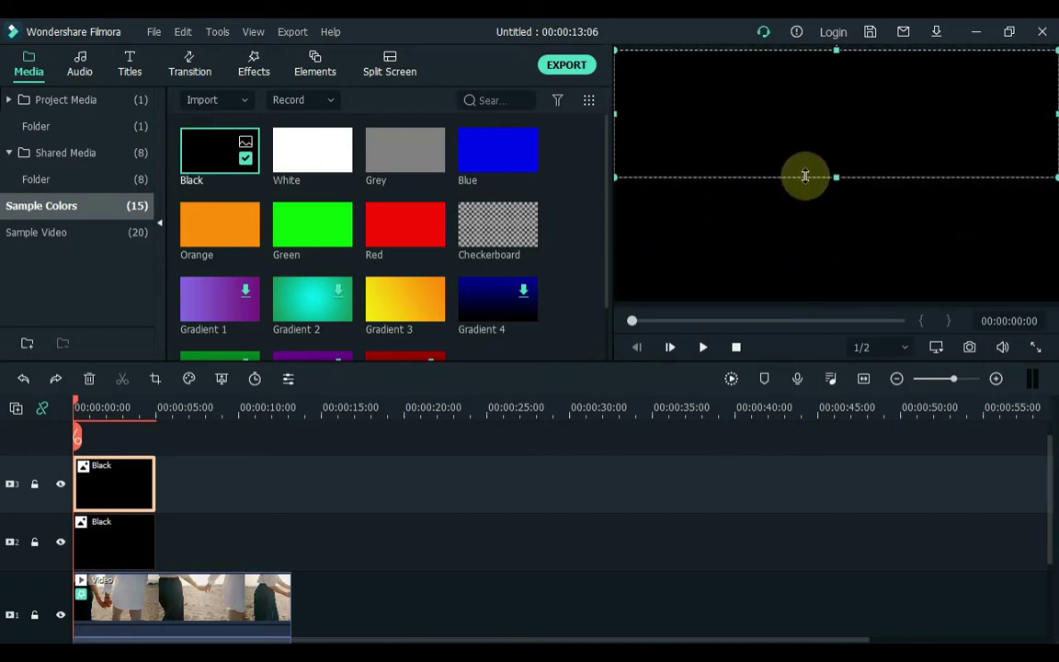
left_click(123, 541)
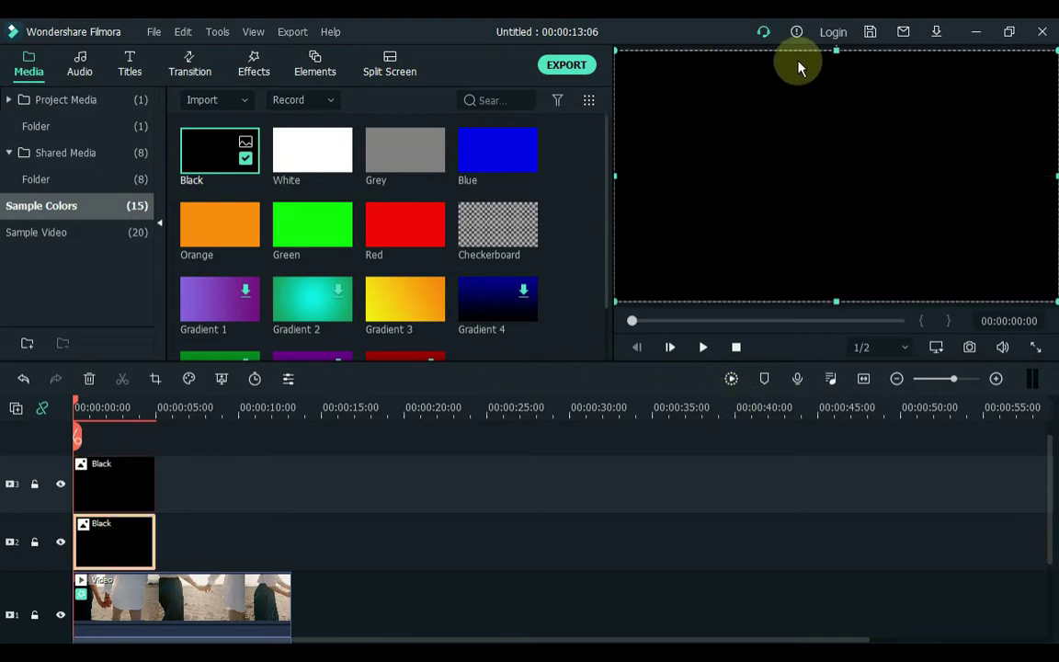
left_click_drag(834, 49, 828, 175)
left_click(395, 487)
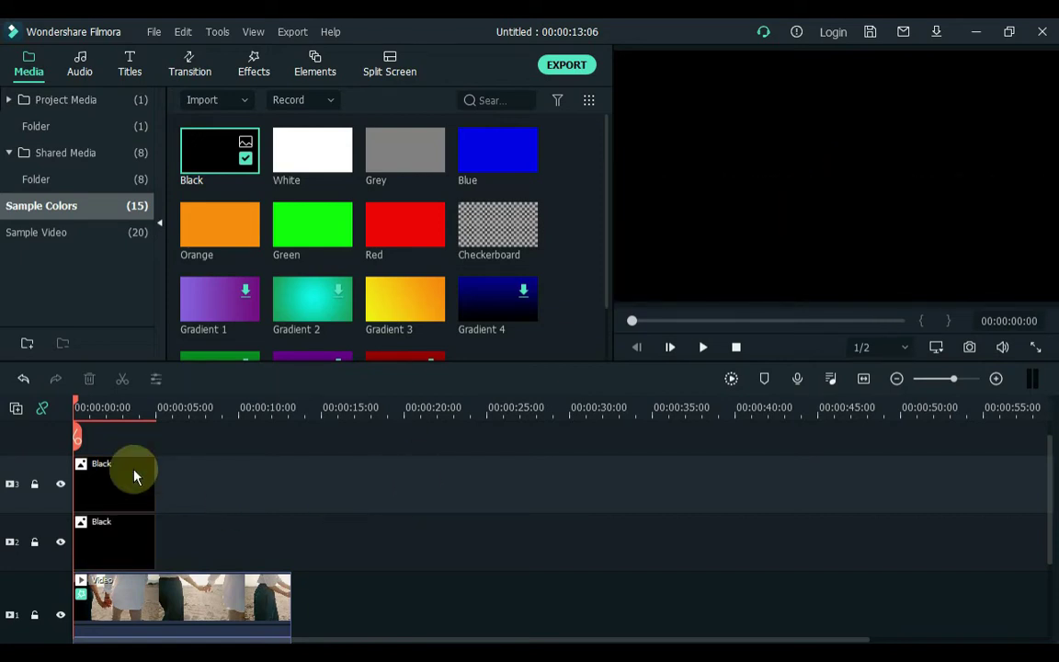
- Add a custom starting keyframe to both Black clips in the Animation settings
double_click(108, 490)
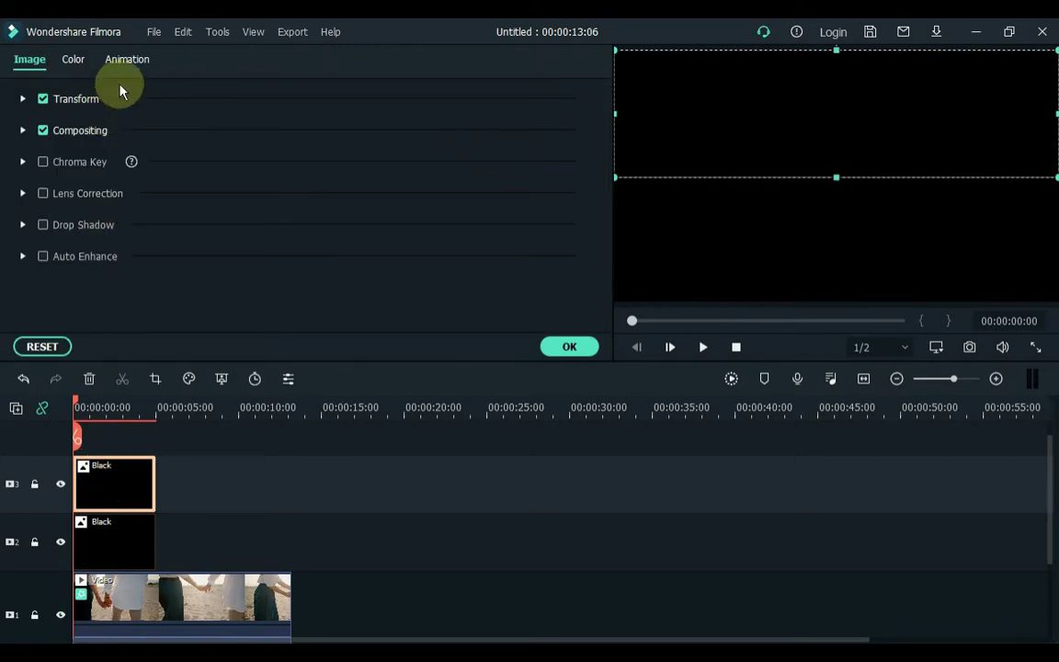
left_click(134, 64)
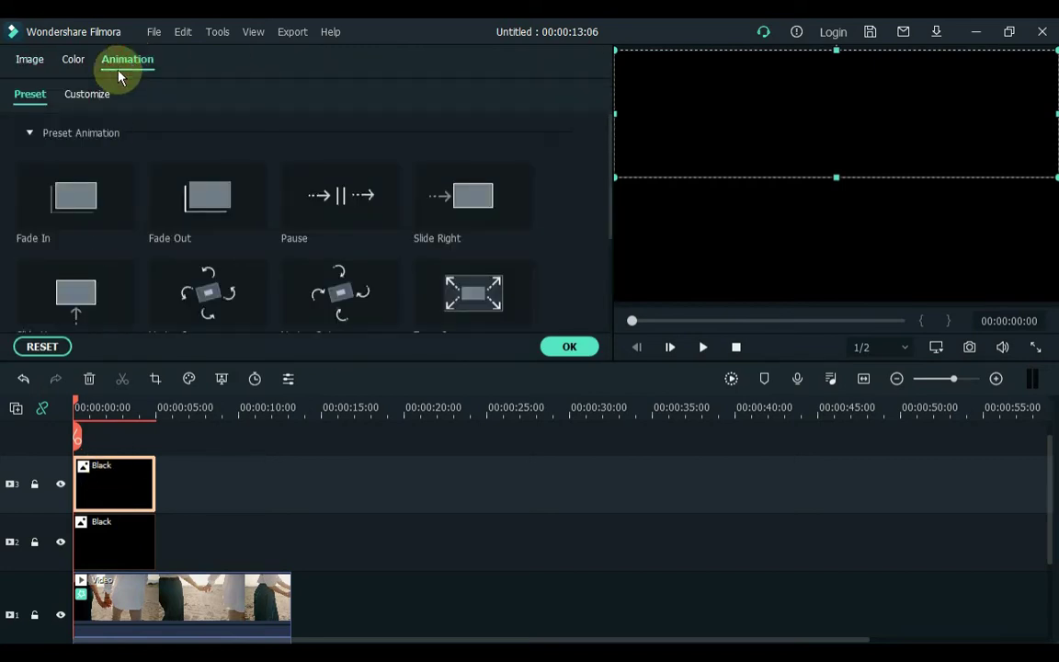
left_click(95, 99)
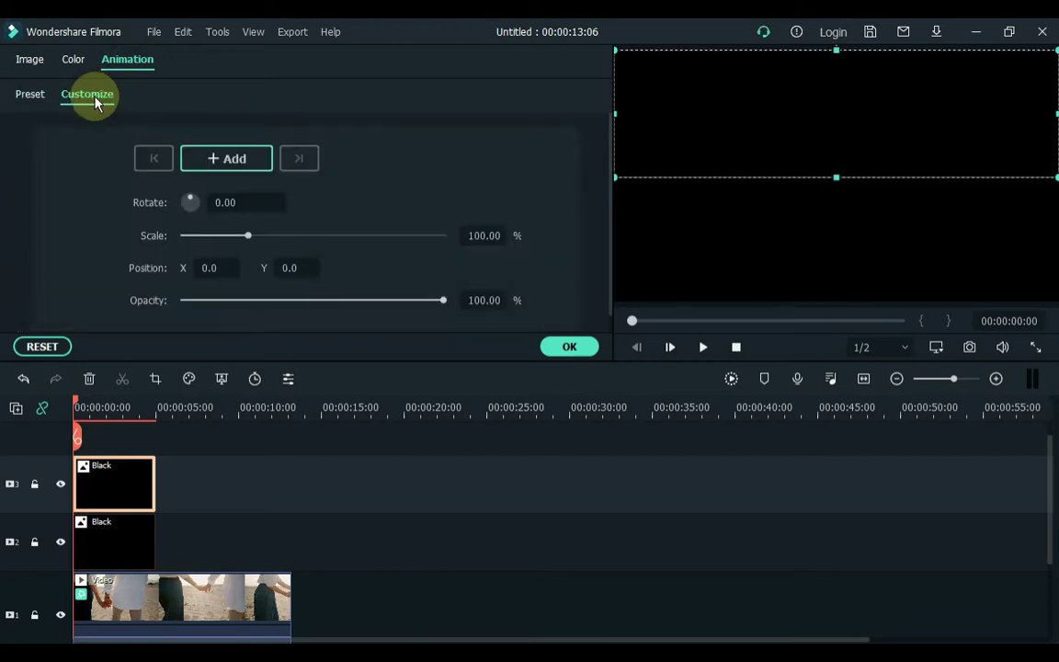
left_click(244, 167)
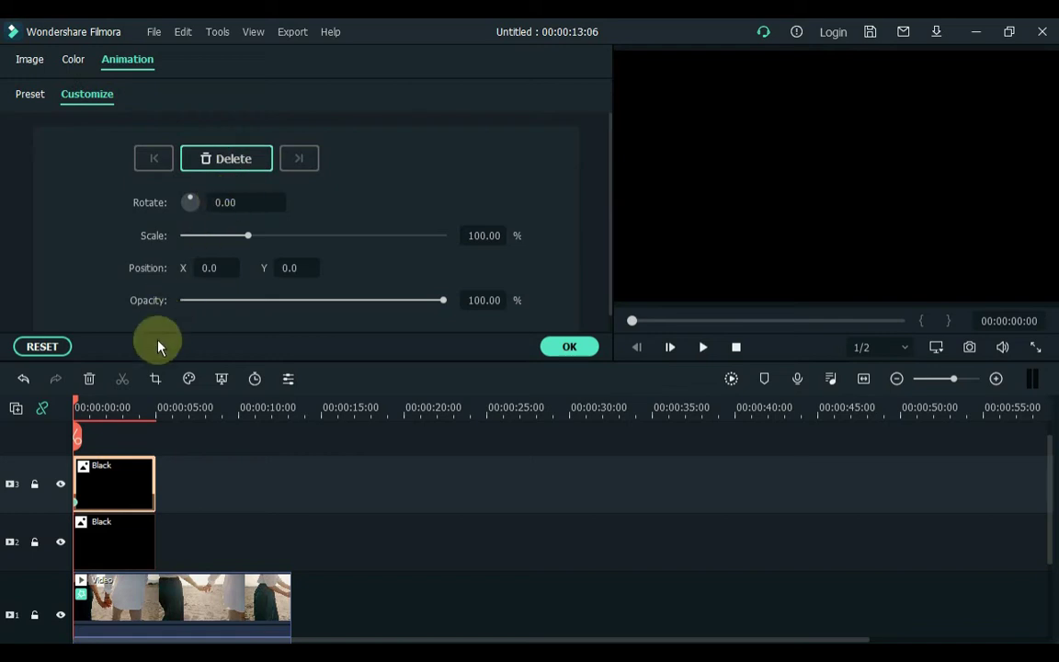
left_click(101, 538)
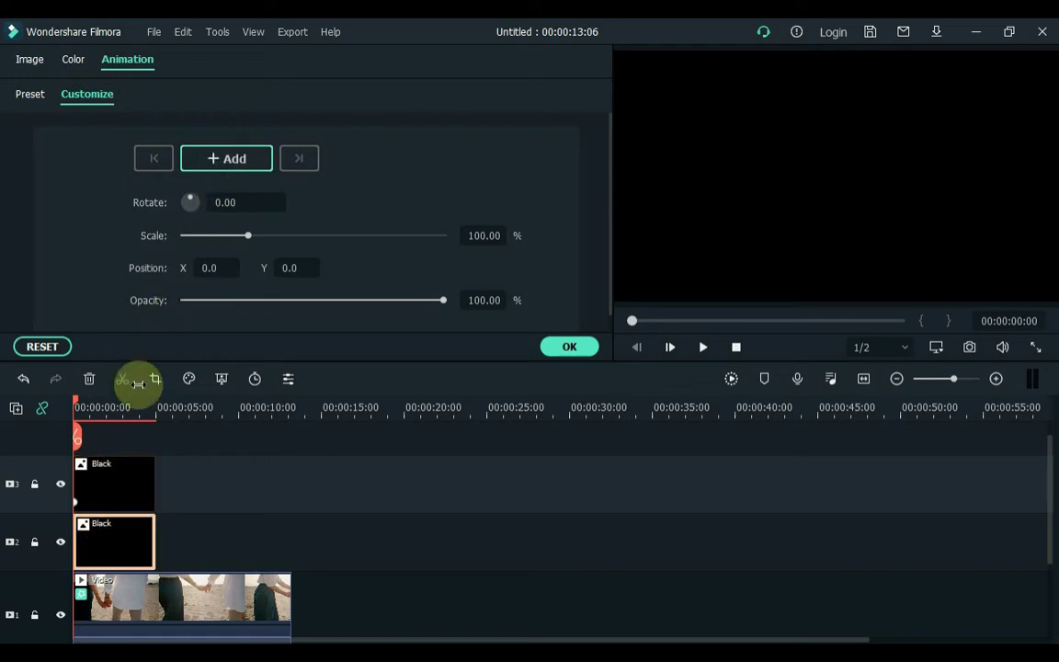
left_click(225, 162)
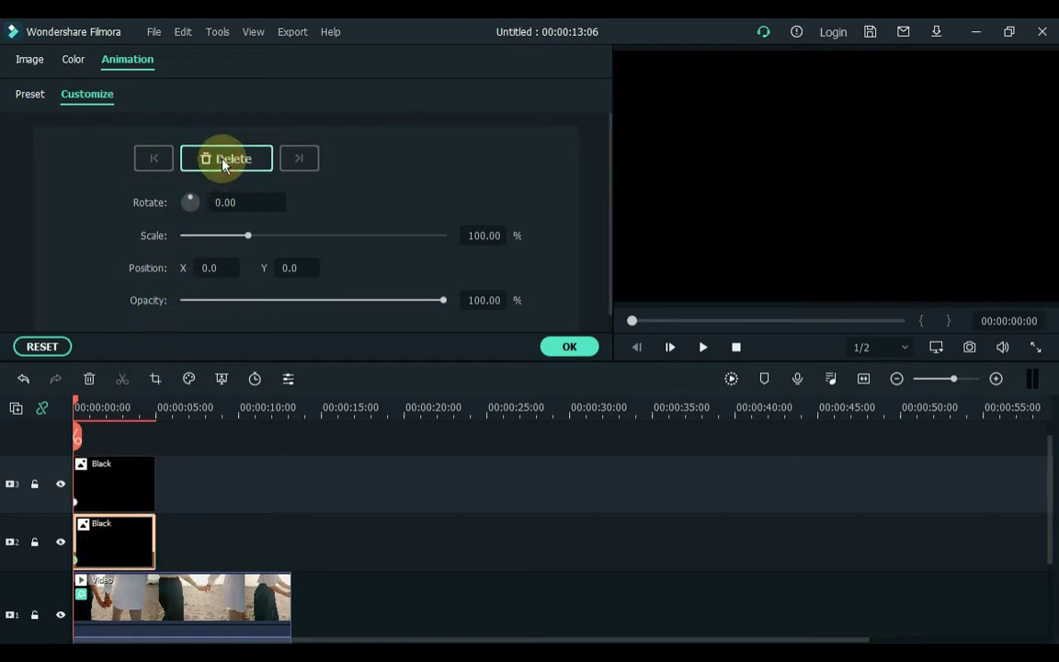
- At 00:00:04:05, shrink the overlays into thin top and bottom letterbox bars and confirm
left_click(142, 404)
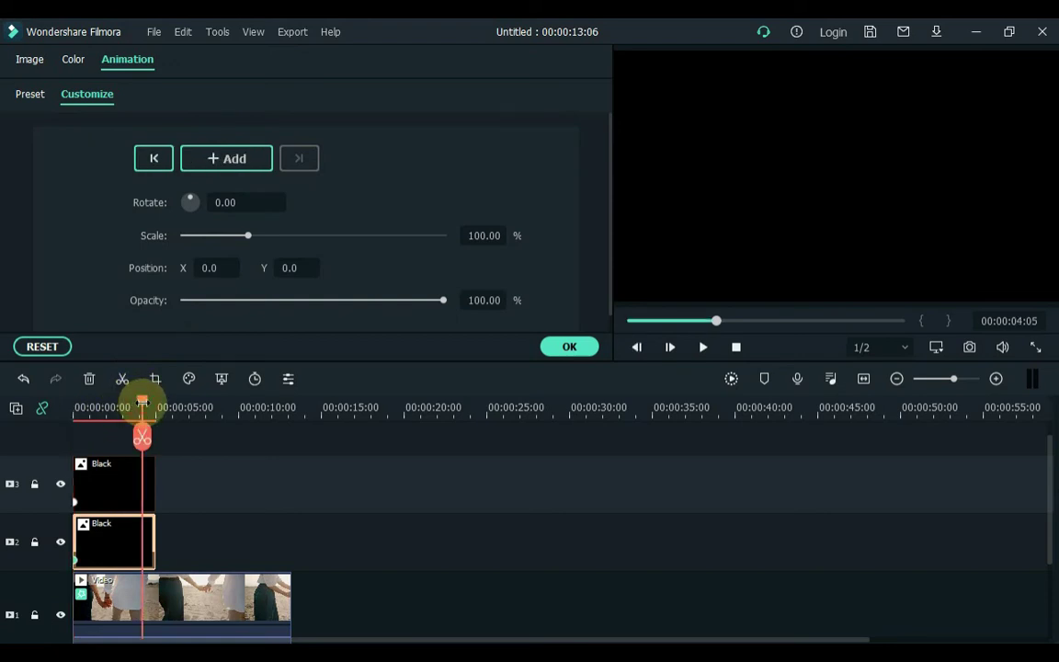
left_click(134, 496)
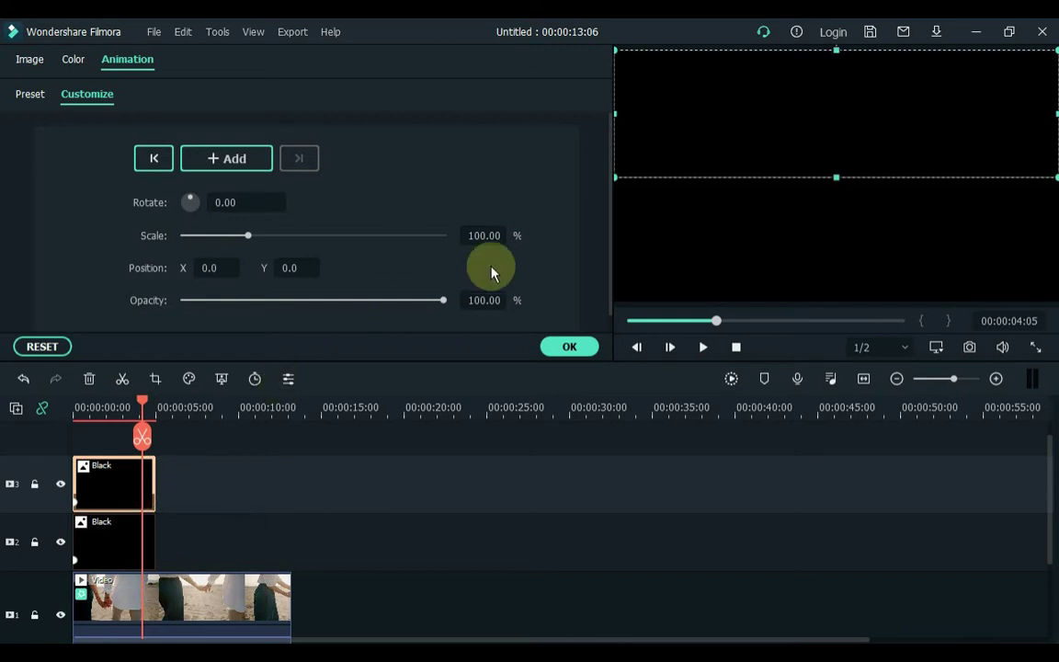
left_click_drag(839, 175, 843, 80)
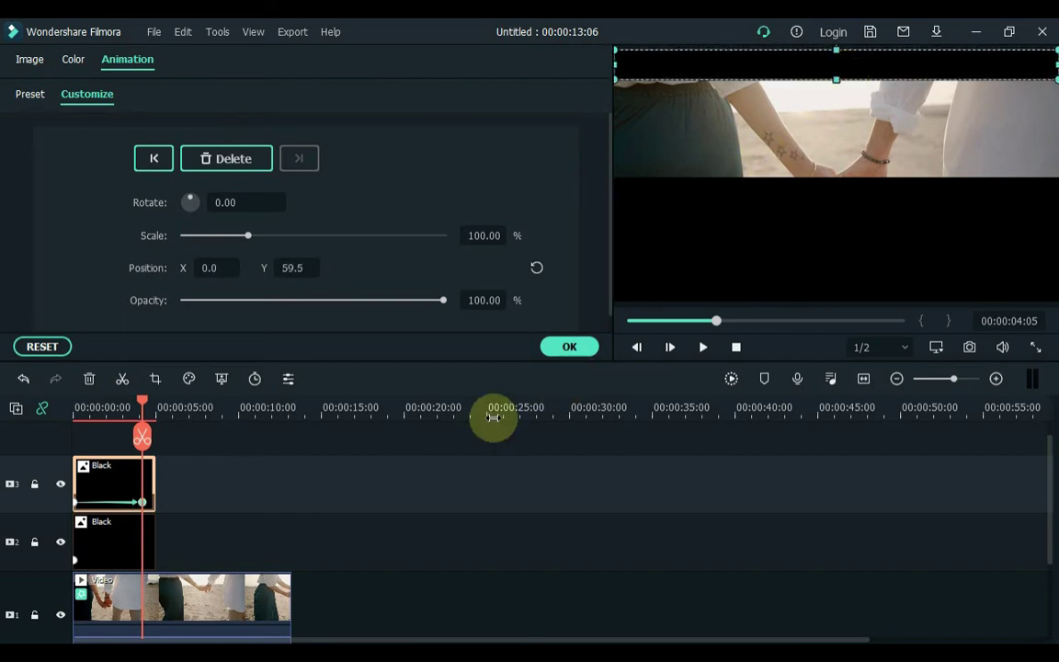
left_click(135, 550)
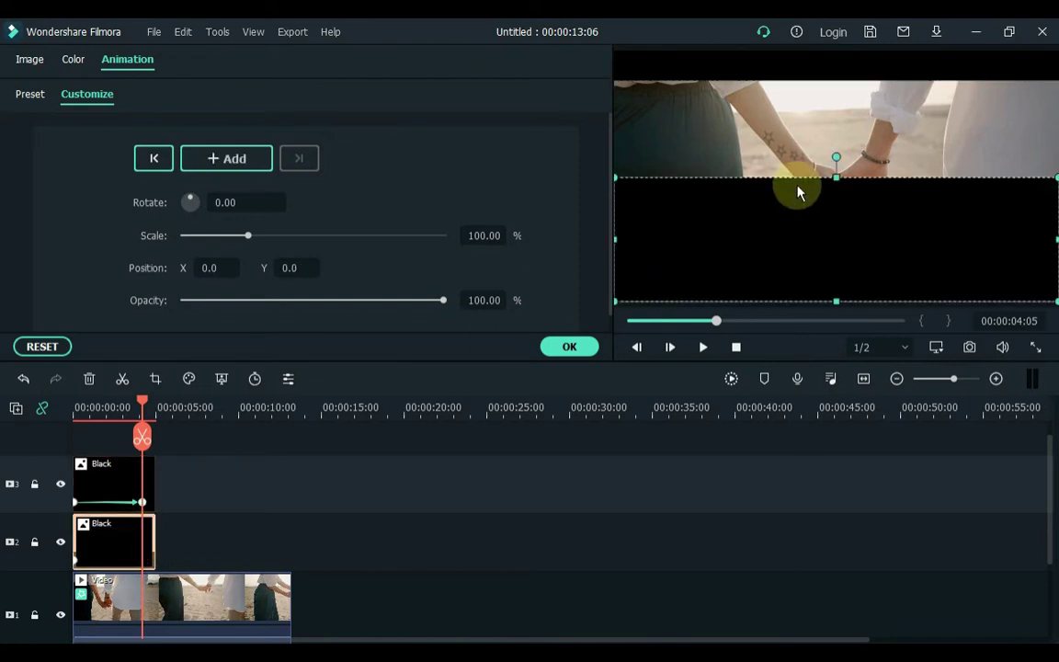
left_click_drag(832, 184, 818, 279)
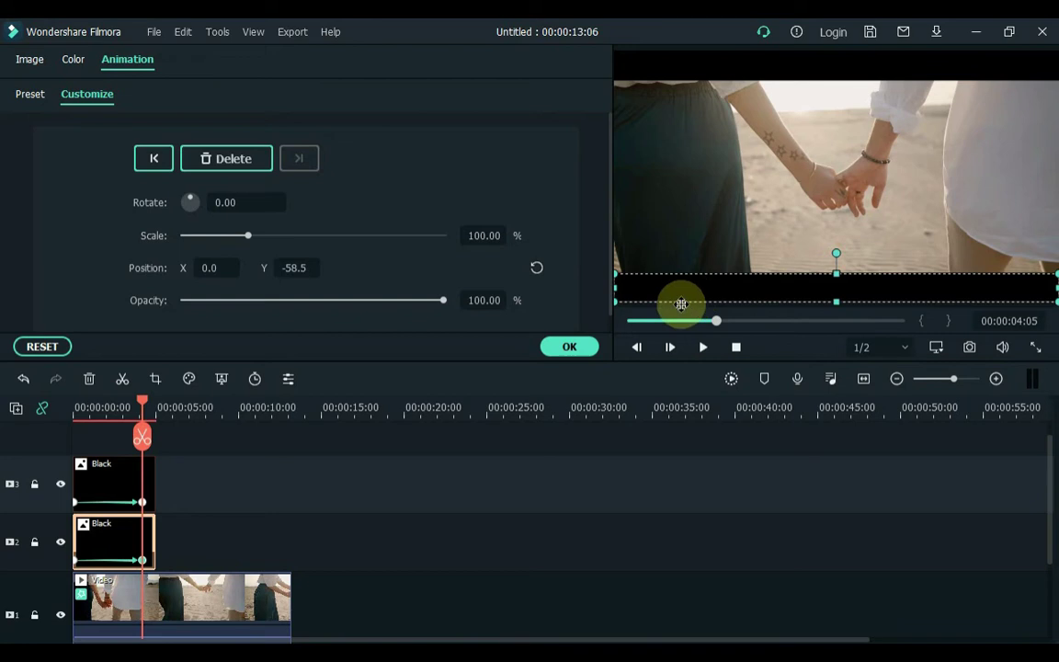
left_click(575, 347)
left_click(409, 467)
- Preview the bar animation from the start and stretch both Black clips to the Video's end
key("Home")
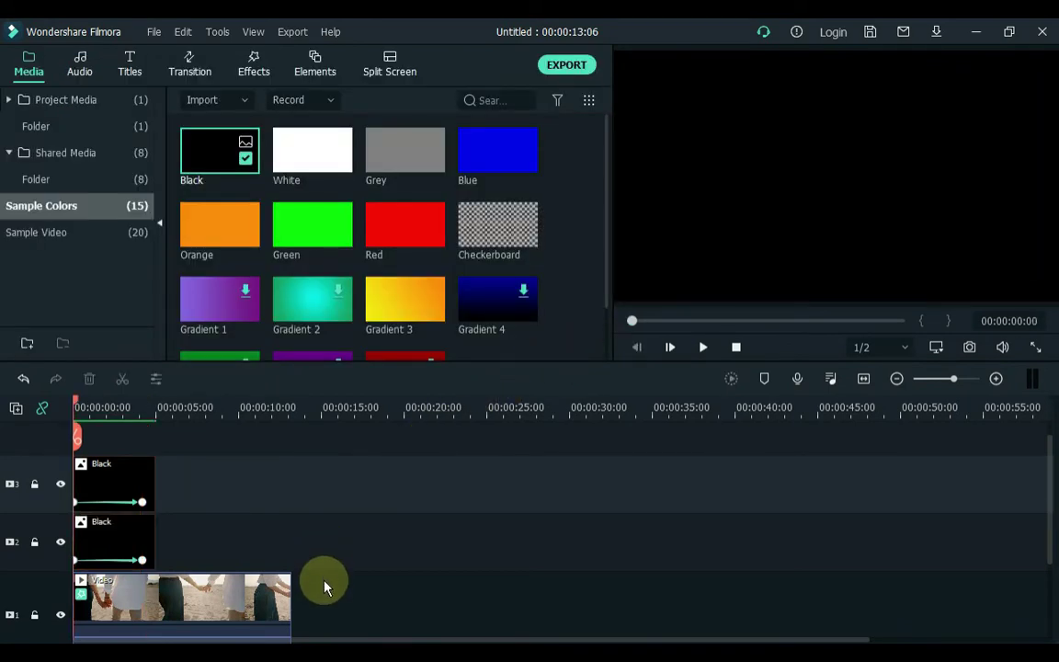
key("space")
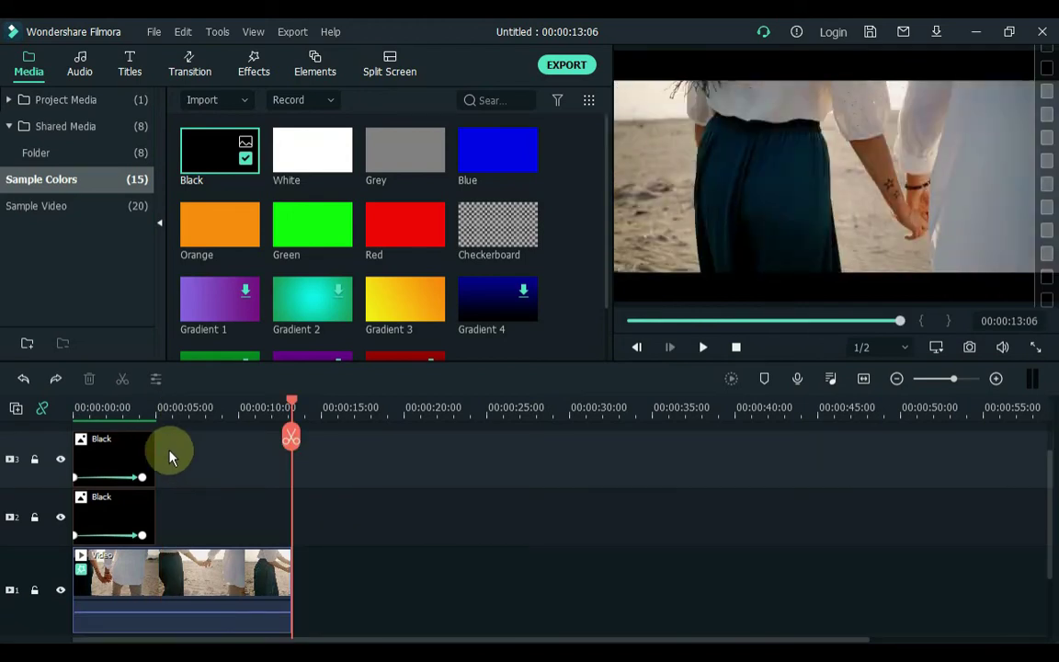
left_click_drag(170, 457, 293, 510)
left_click(231, 411)
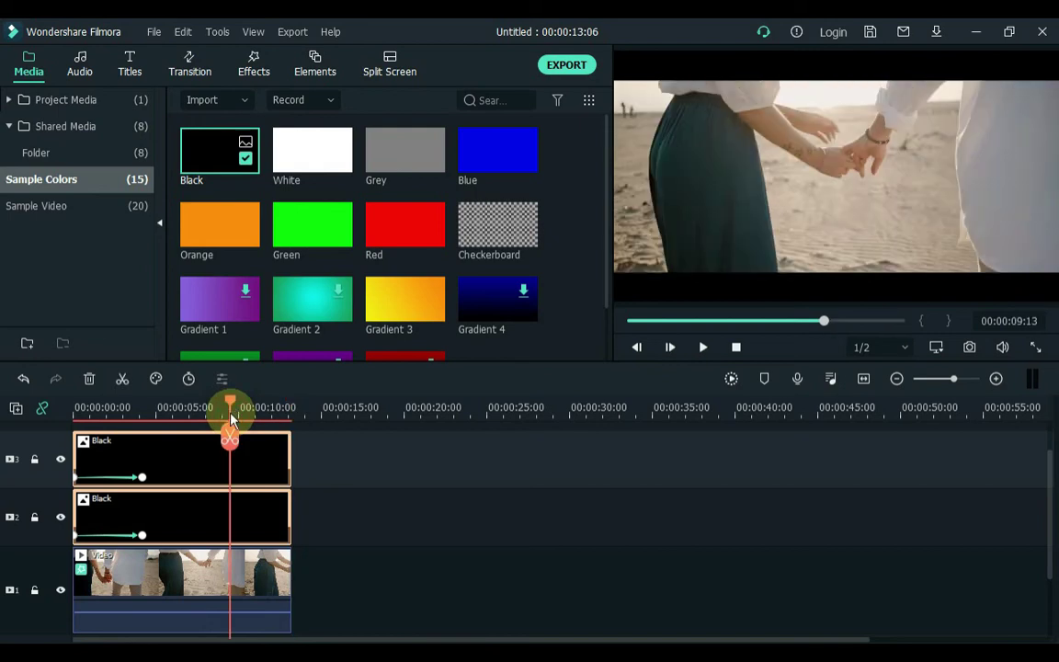
- Add hold keyframes to both Black clips at 00:00:09:13
left_click(301, 459)
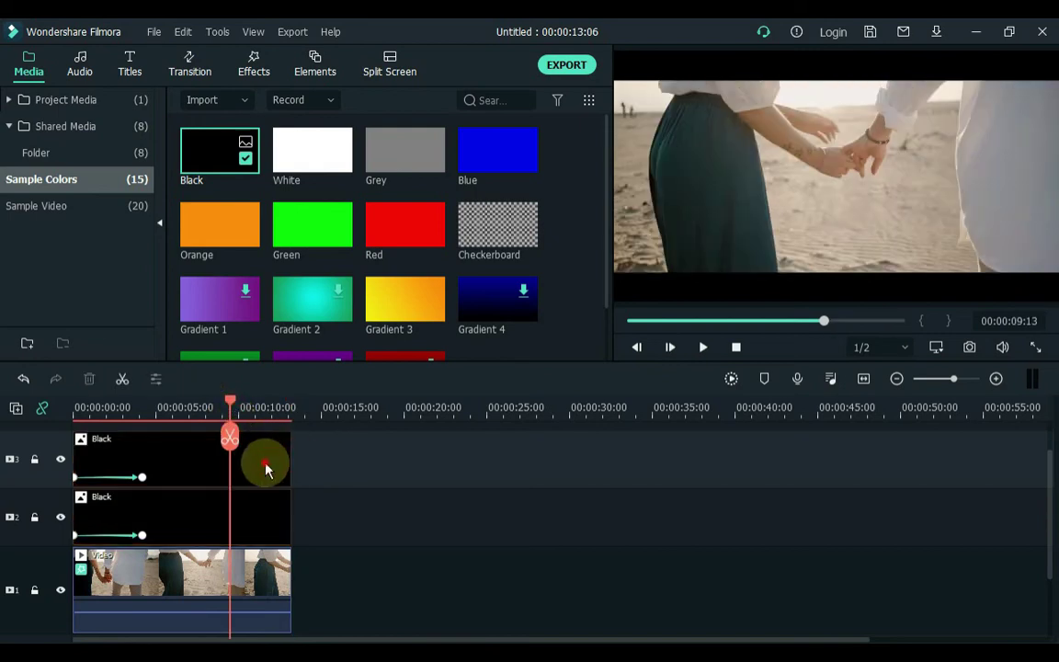
double_click(265, 470)
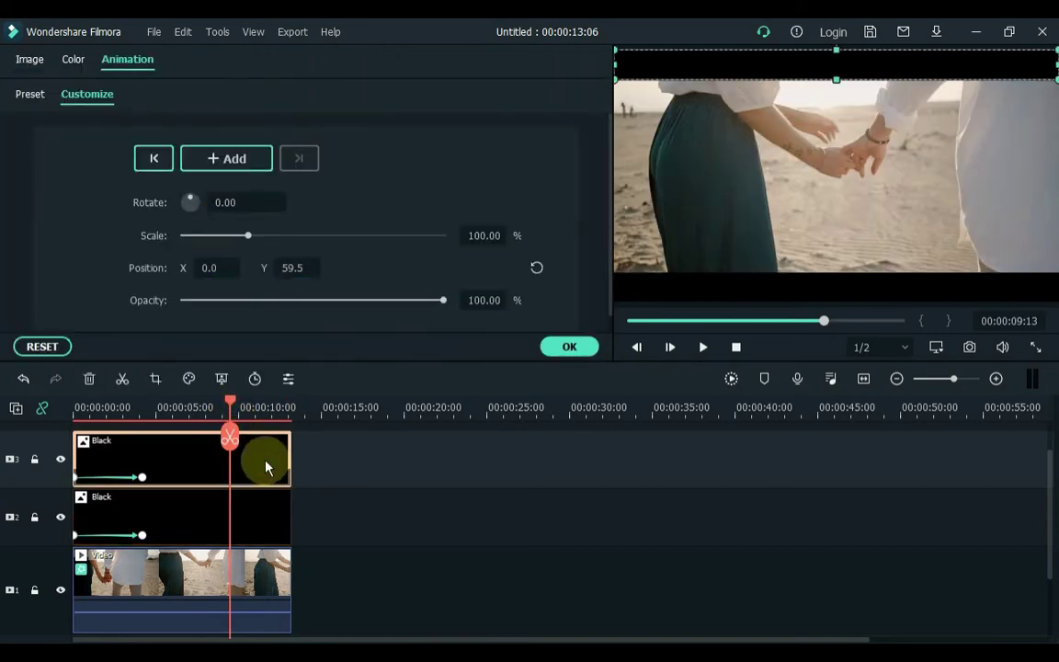
left_click(230, 152)
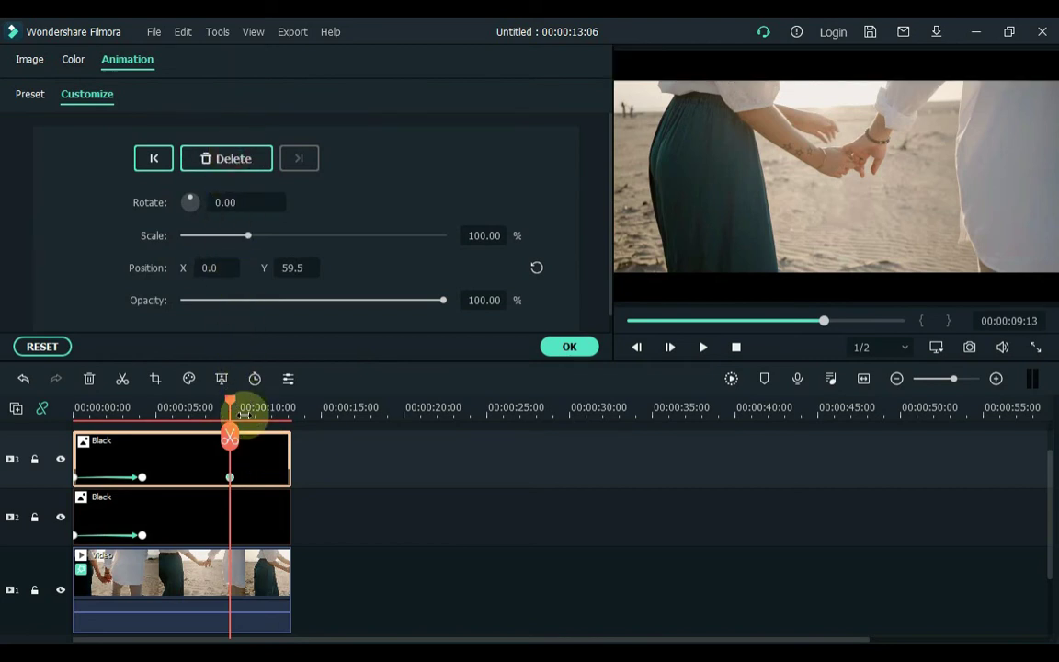
left_click(241, 503)
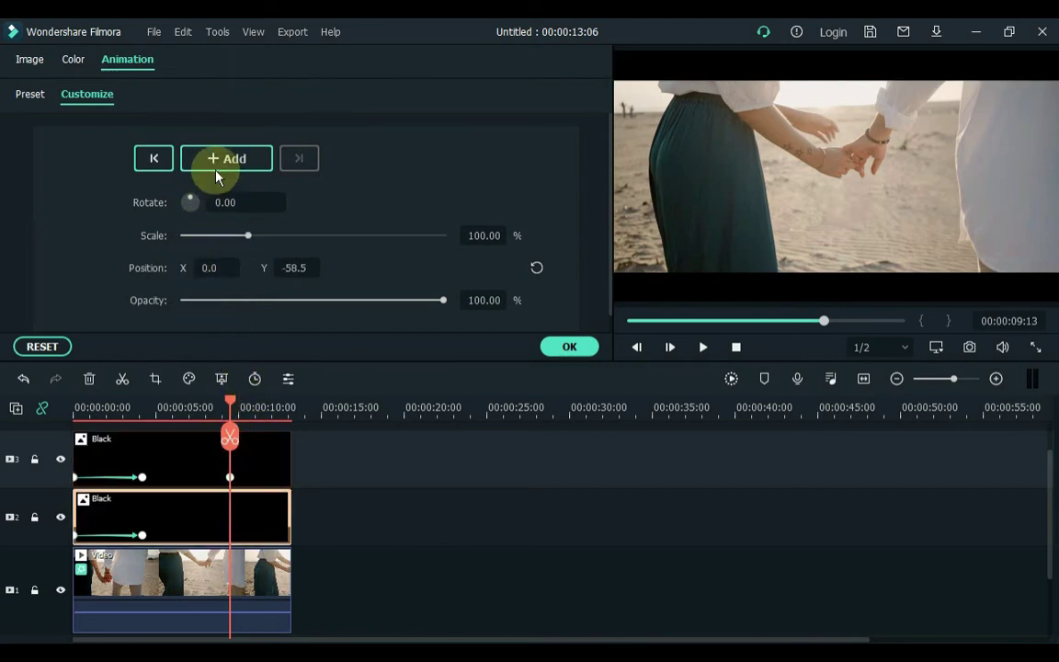
- At 00:00:13:00, extend both bars to cover the whole frame, confirm, and play it back
left_click(288, 405)
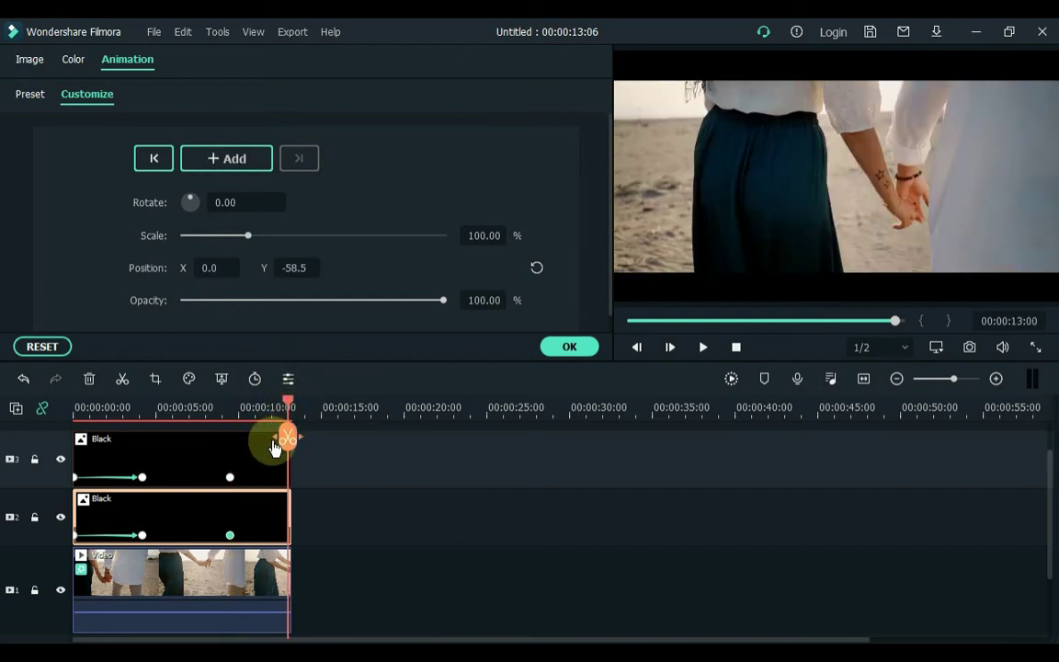
left_click(268, 462)
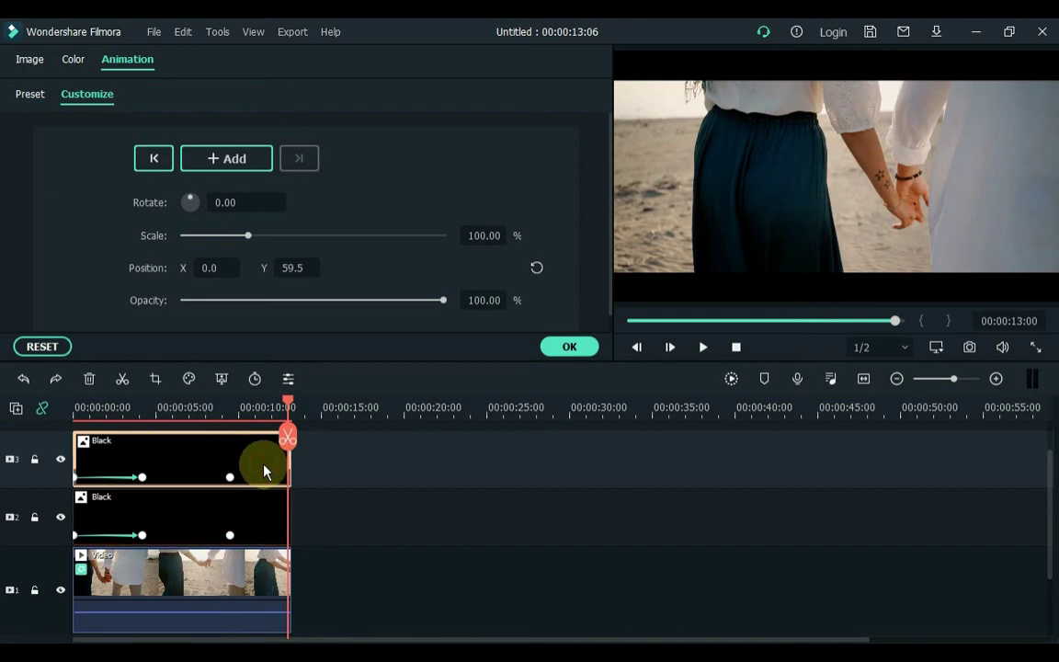
left_click(738, 69)
left_click_drag(834, 81, 834, 163)
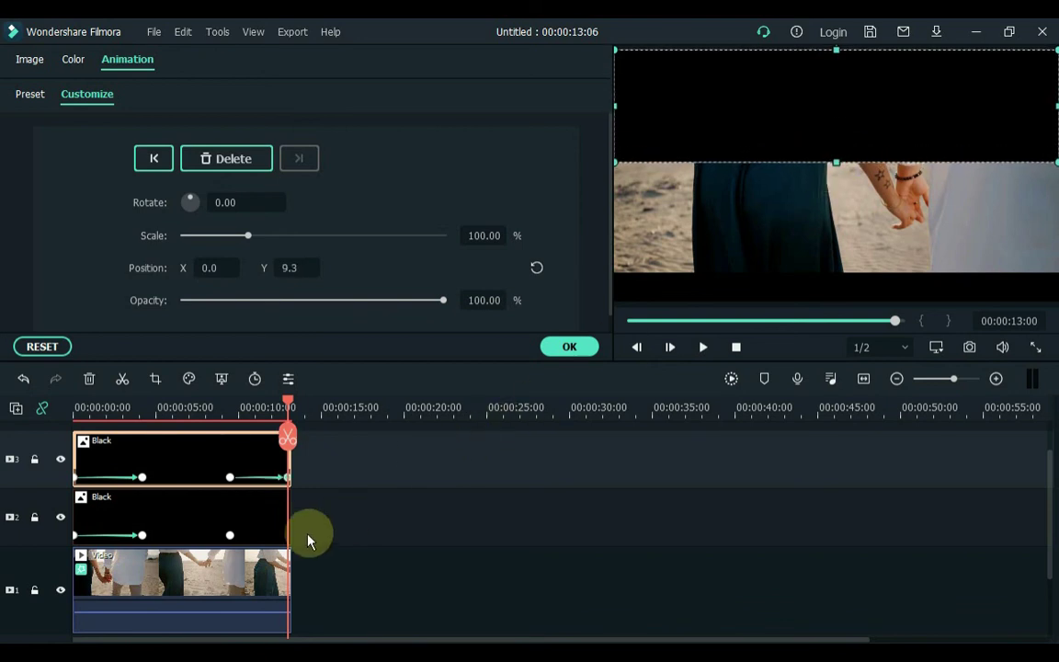
left_click(269, 536)
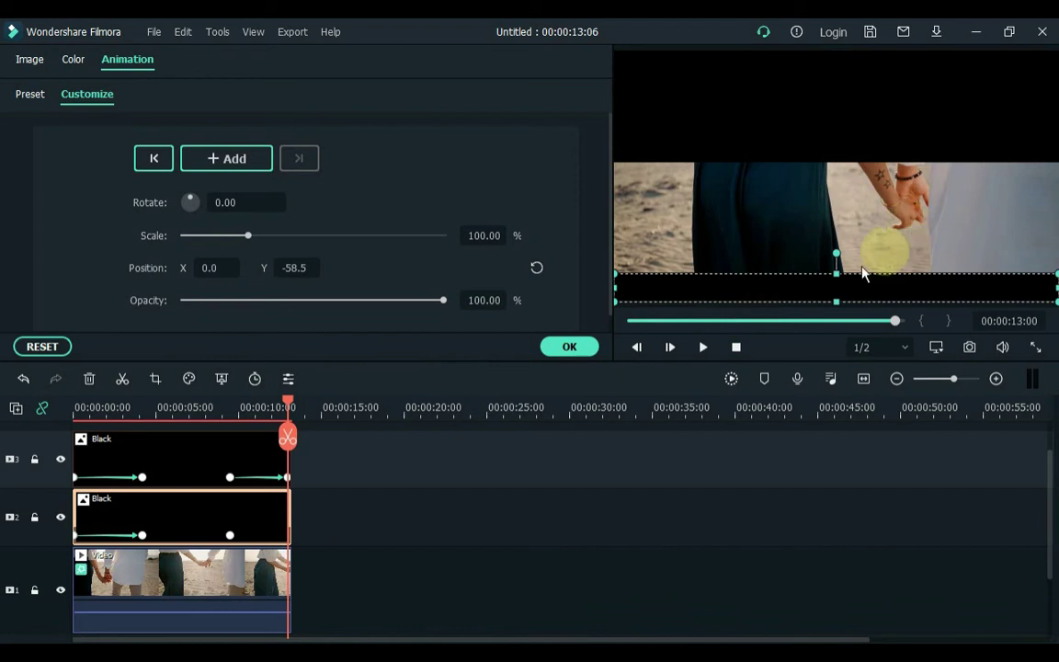
left_click_drag(834, 274, 838, 166)
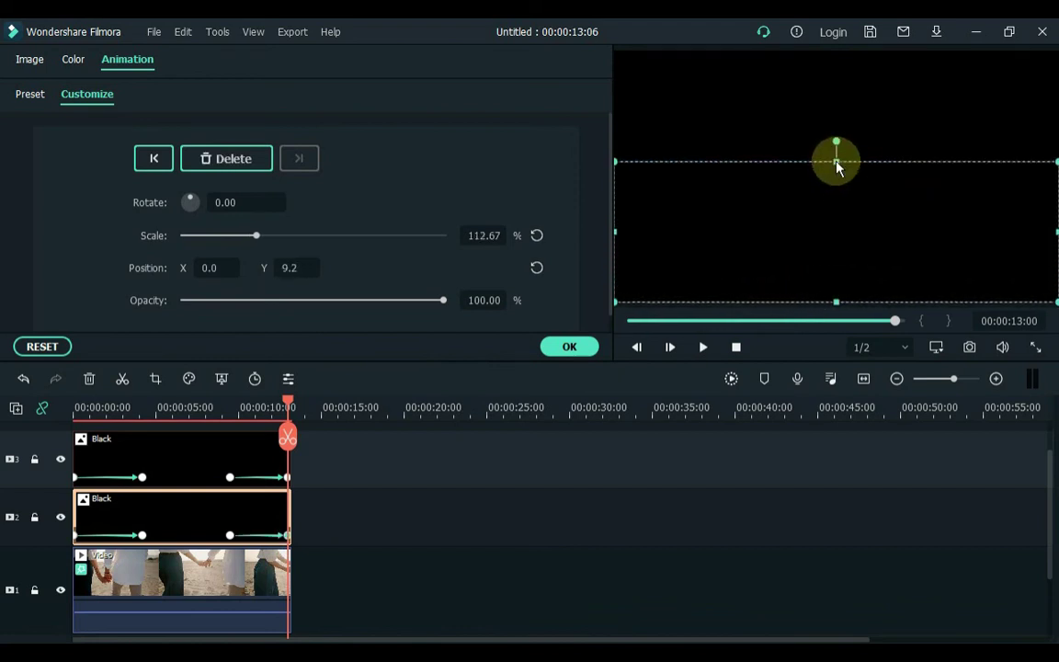
left_click(224, 406)
key("space")
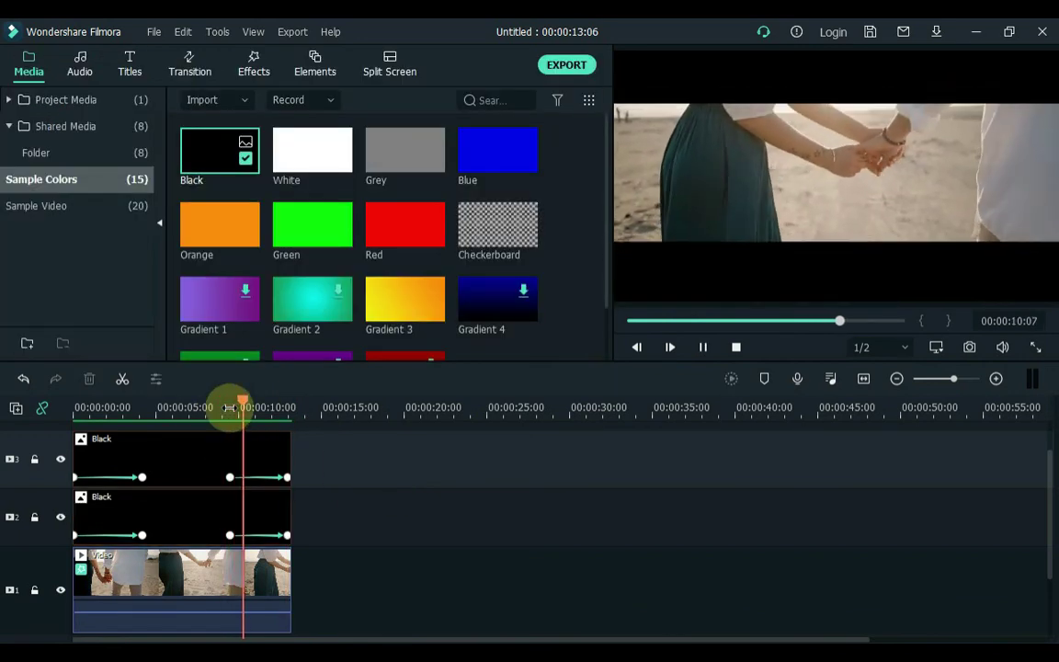